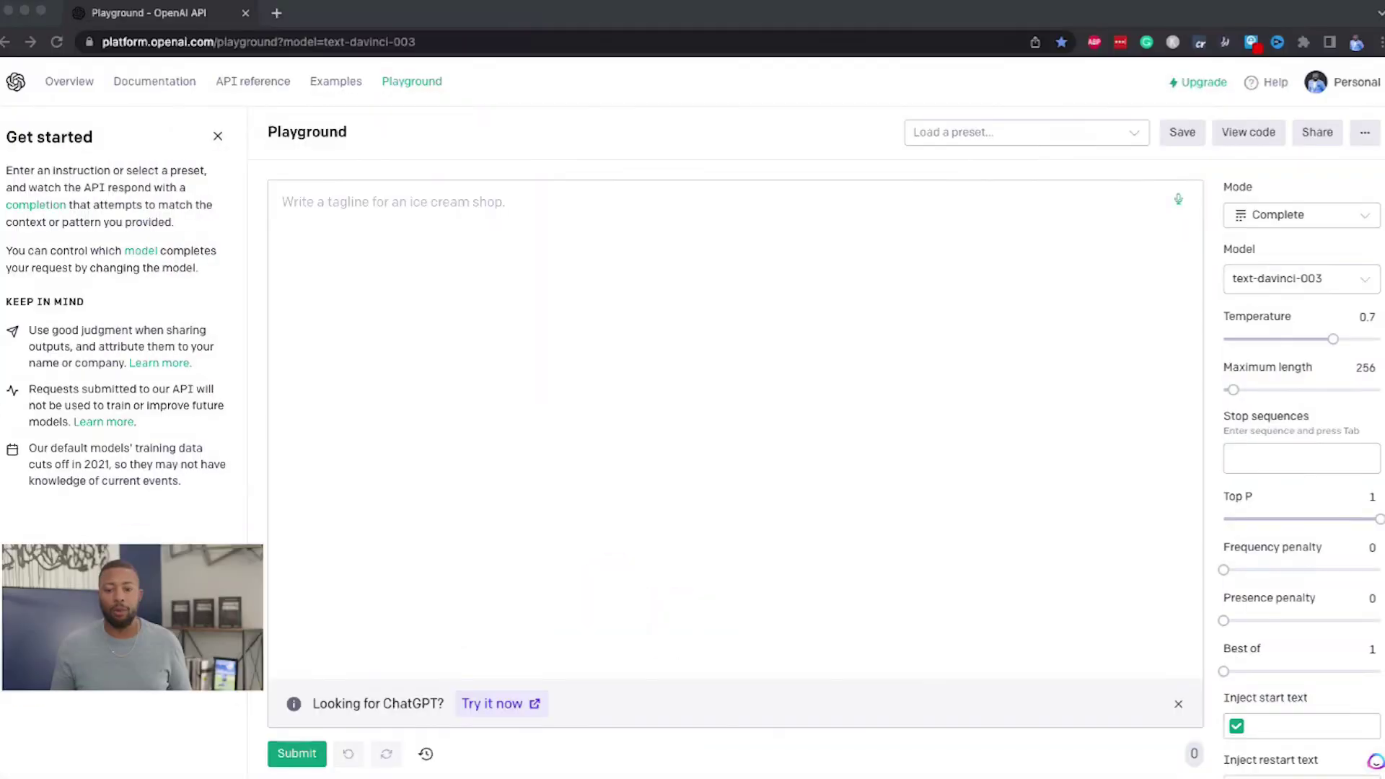
Paste the question about high-paying, non-technical cybersecurity niches and generate a list of ten roles
left_click(405, 281)
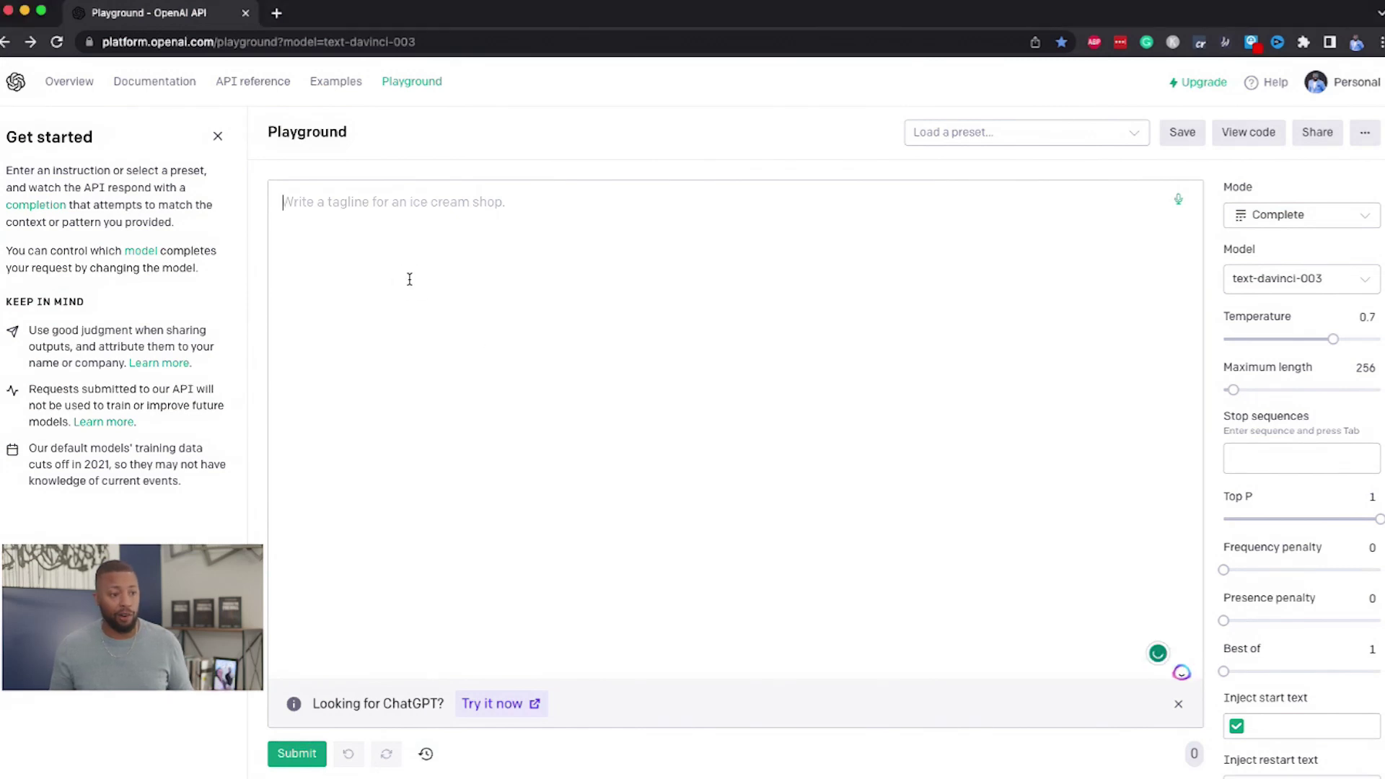
type("Give me some high-paying cybersecurity career niches that don't require technical skills.")
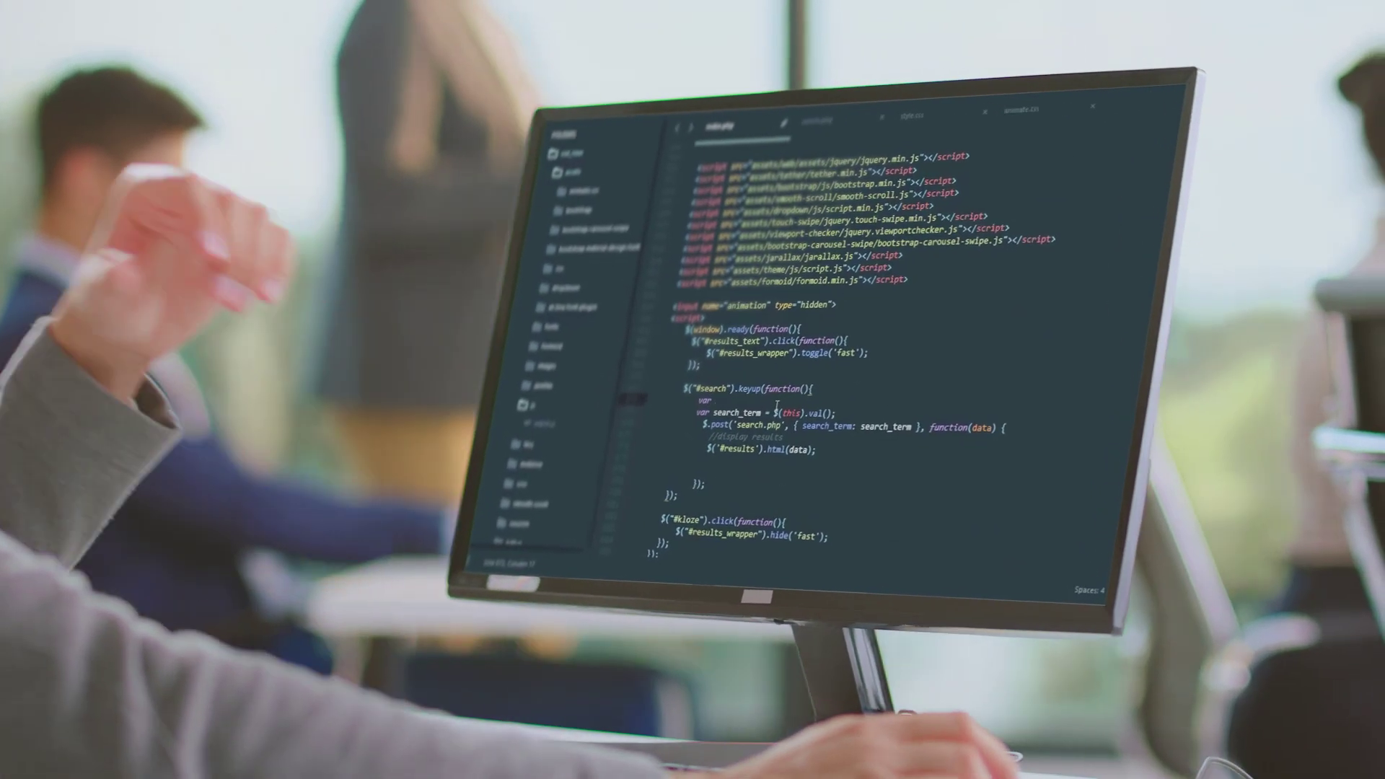
left_click(295, 754)
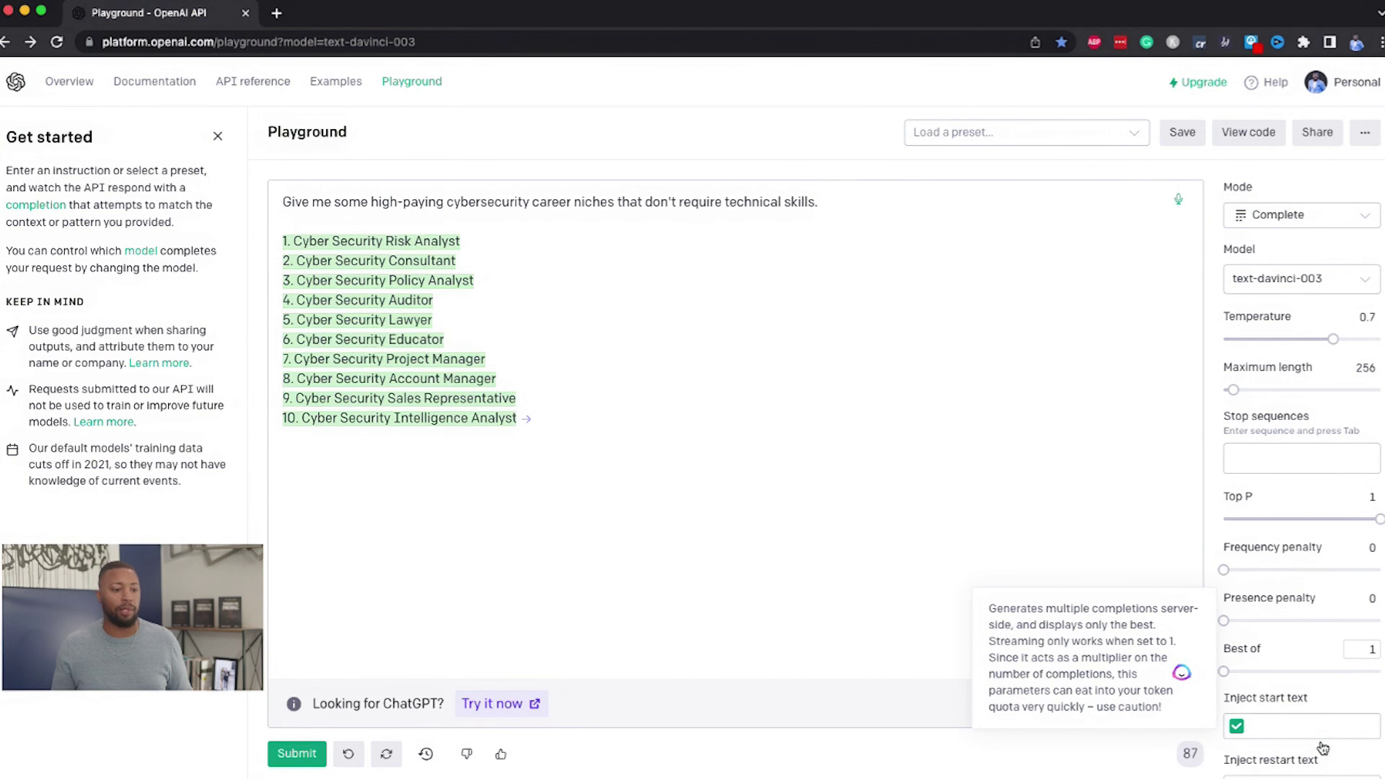
Ask 'What skills do I need to work cybersecurity policy analyst?' and resubmit after the server error
key("Return")
key("Return")
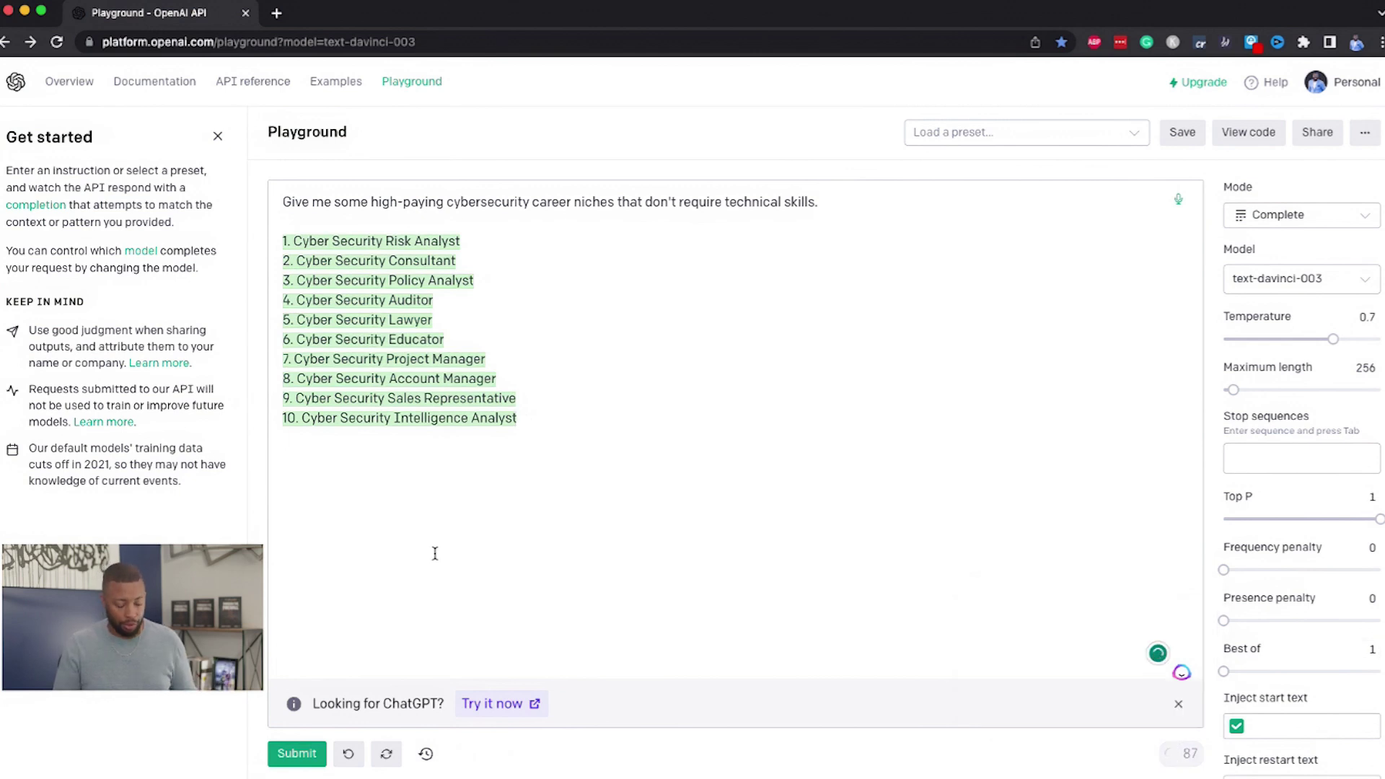
type("What skills do I need to work cybersecurity policy analyst?")
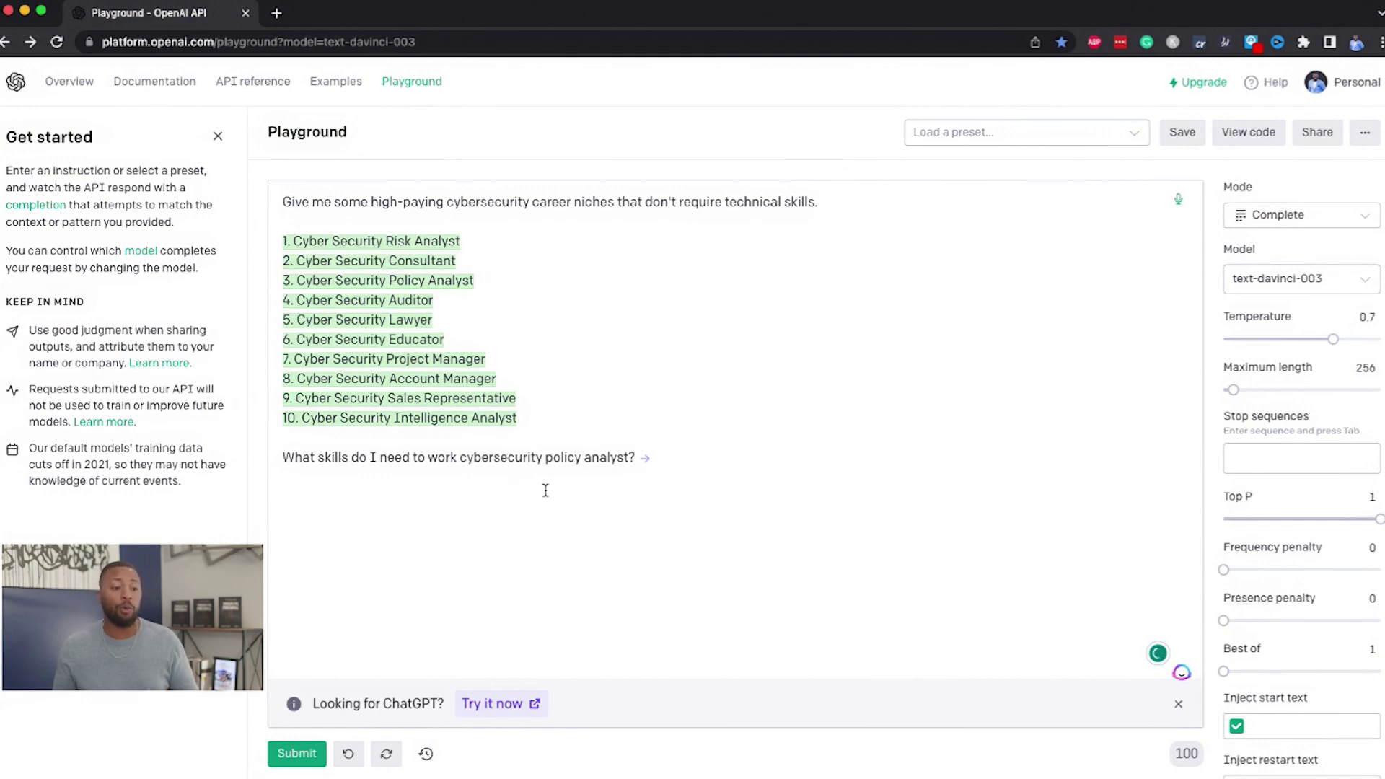
left_click(568, 488)
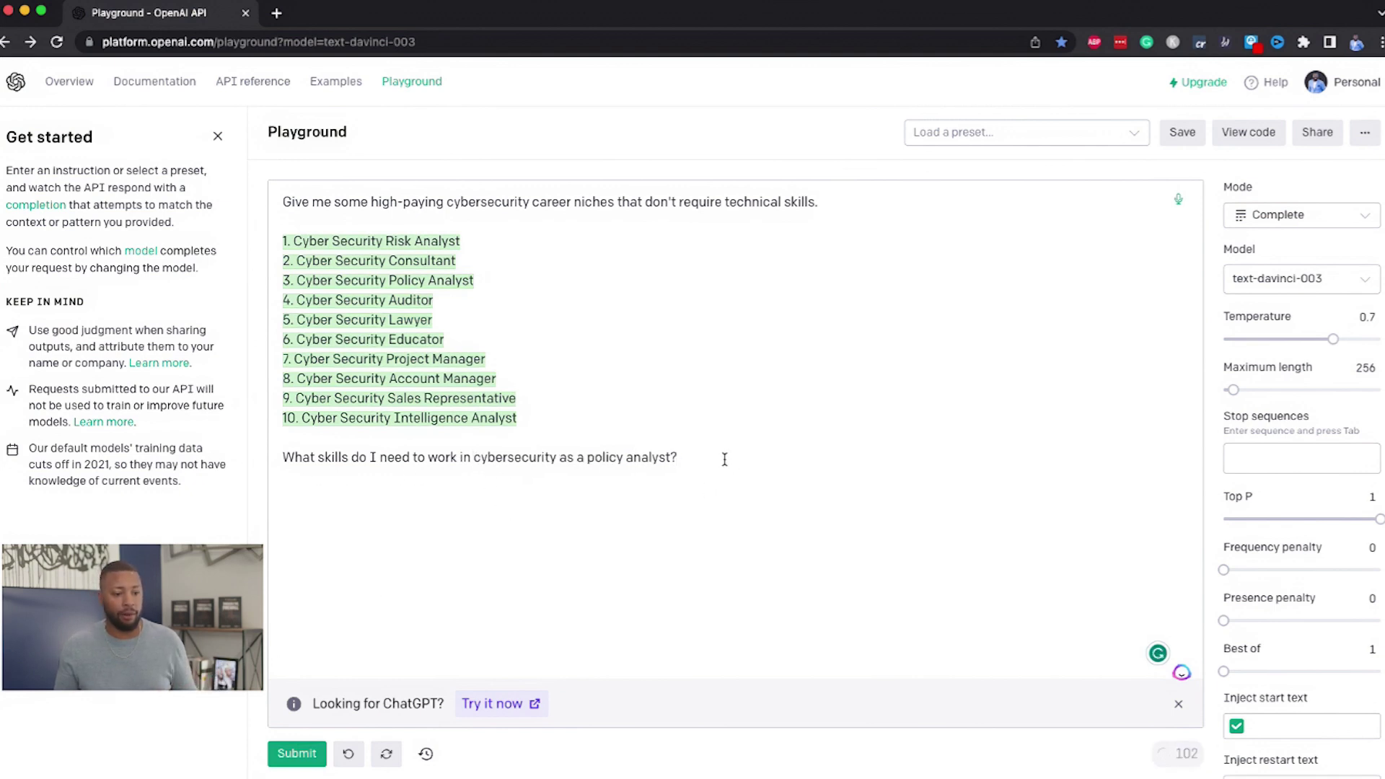
left_click_drag(723, 457, 266, 457)
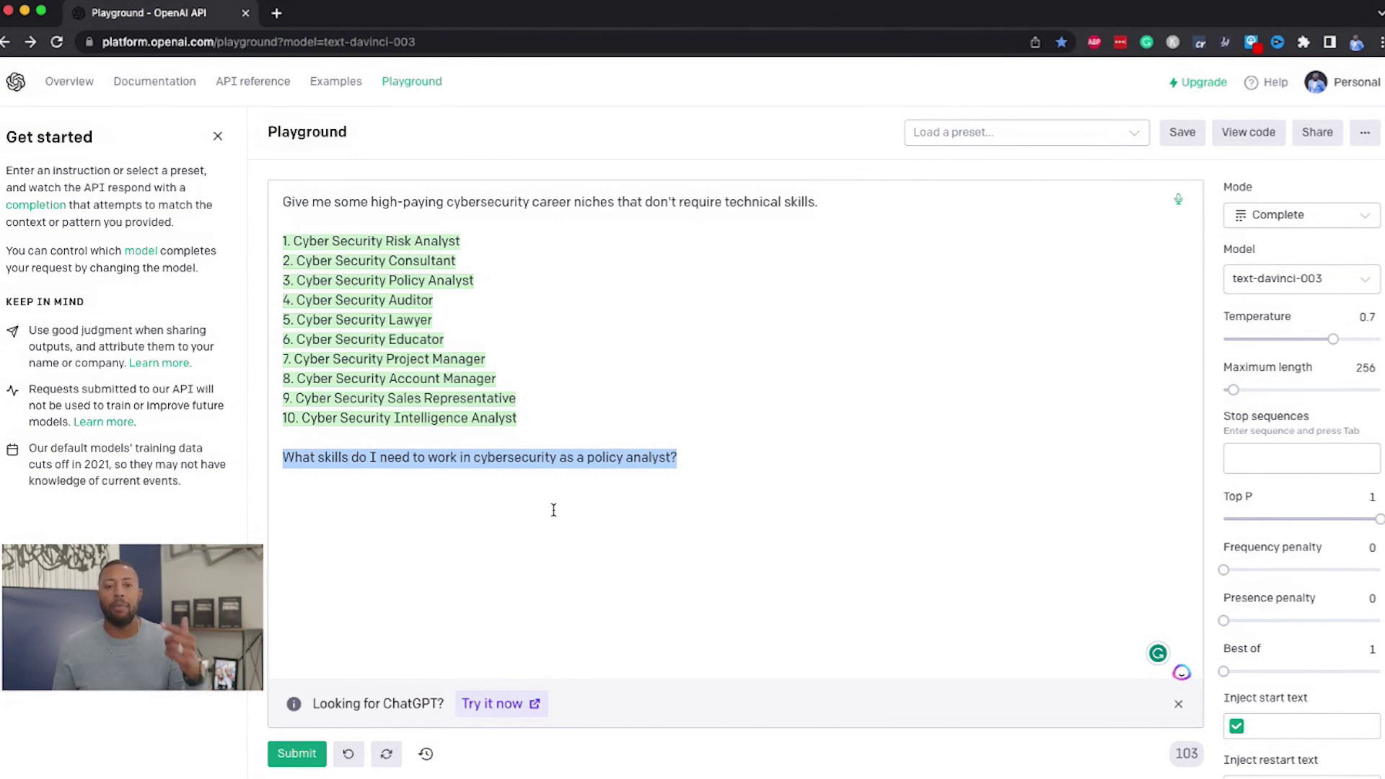
left_click(504, 527)
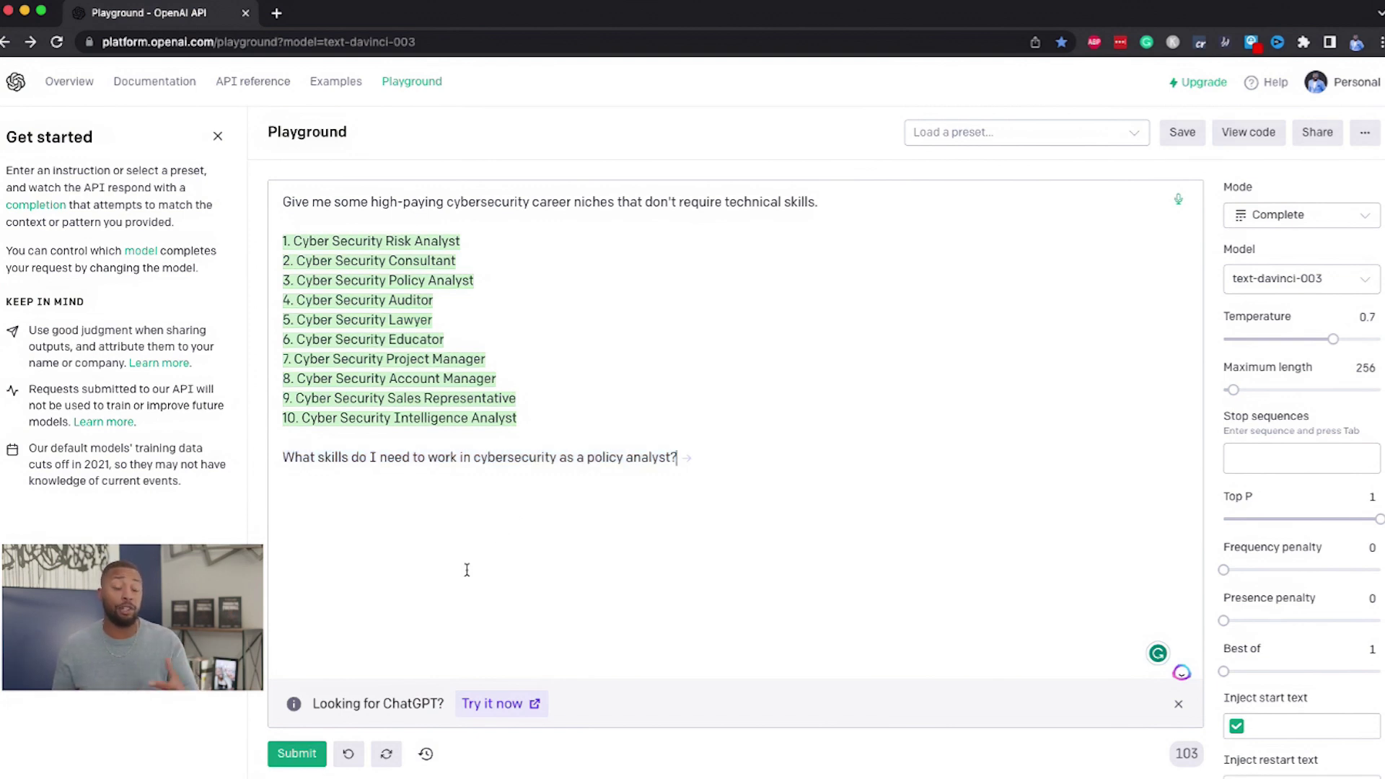
left_click(298, 757)
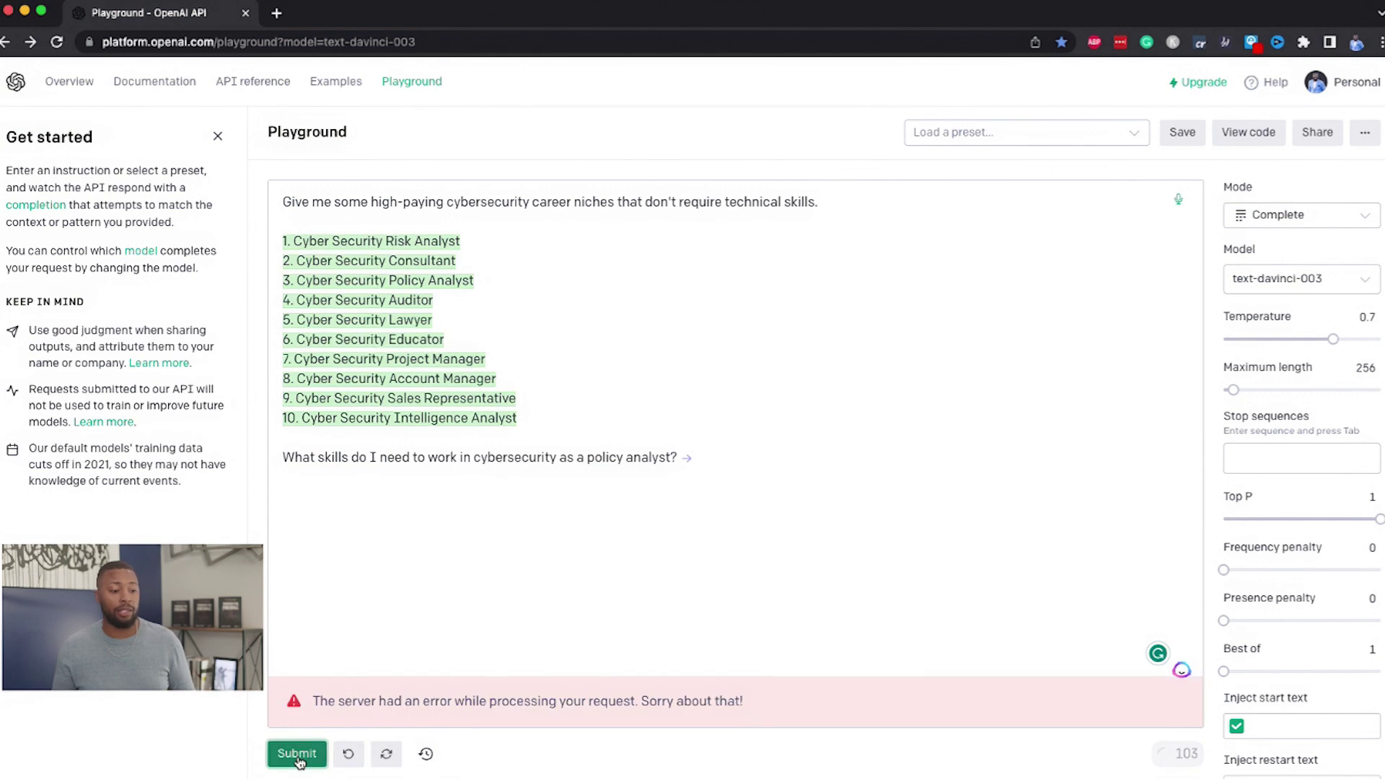
left_click(306, 755)
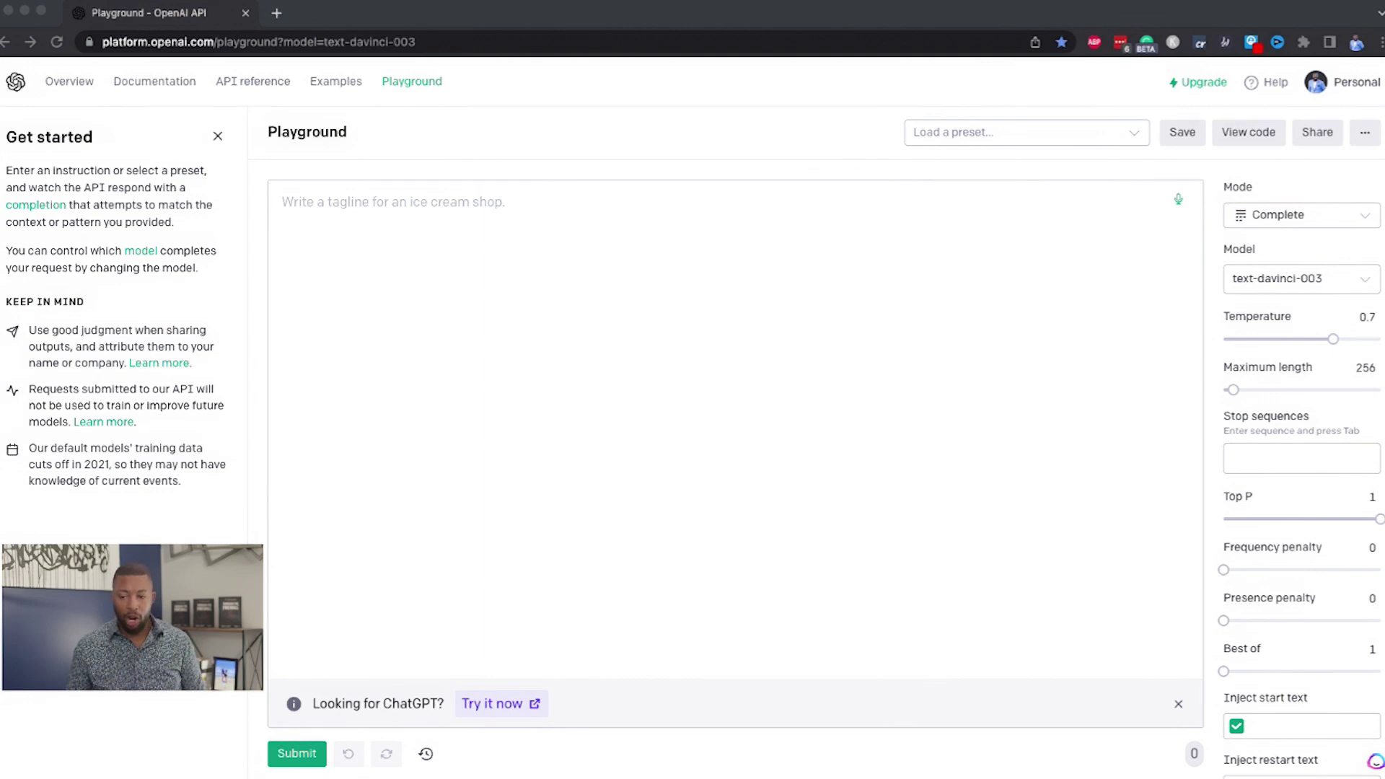
Paste the resume-writer instruction paragraph into the prompt and submit it
left_click(455, 286)
type("Today, you are going to be a world-class resume writer who specializes in writing resume bullet points for people transitioning into a tech career.I'm going to show you 1 example of a good resume bullet point. Just read it. Don't explain it to me. After you acknowledge that you've read the resume bullet point. I will give you further instructions. Ready?")
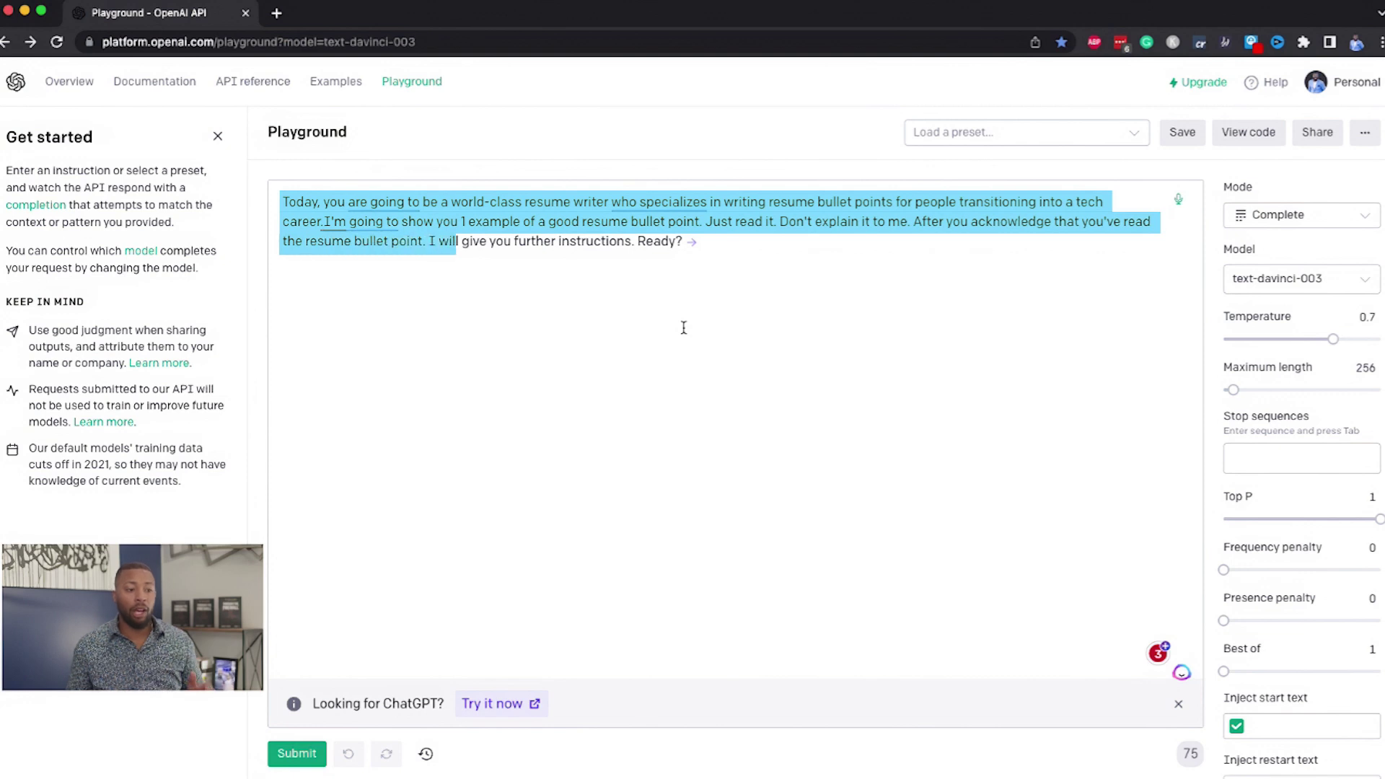
left_click(296, 755)
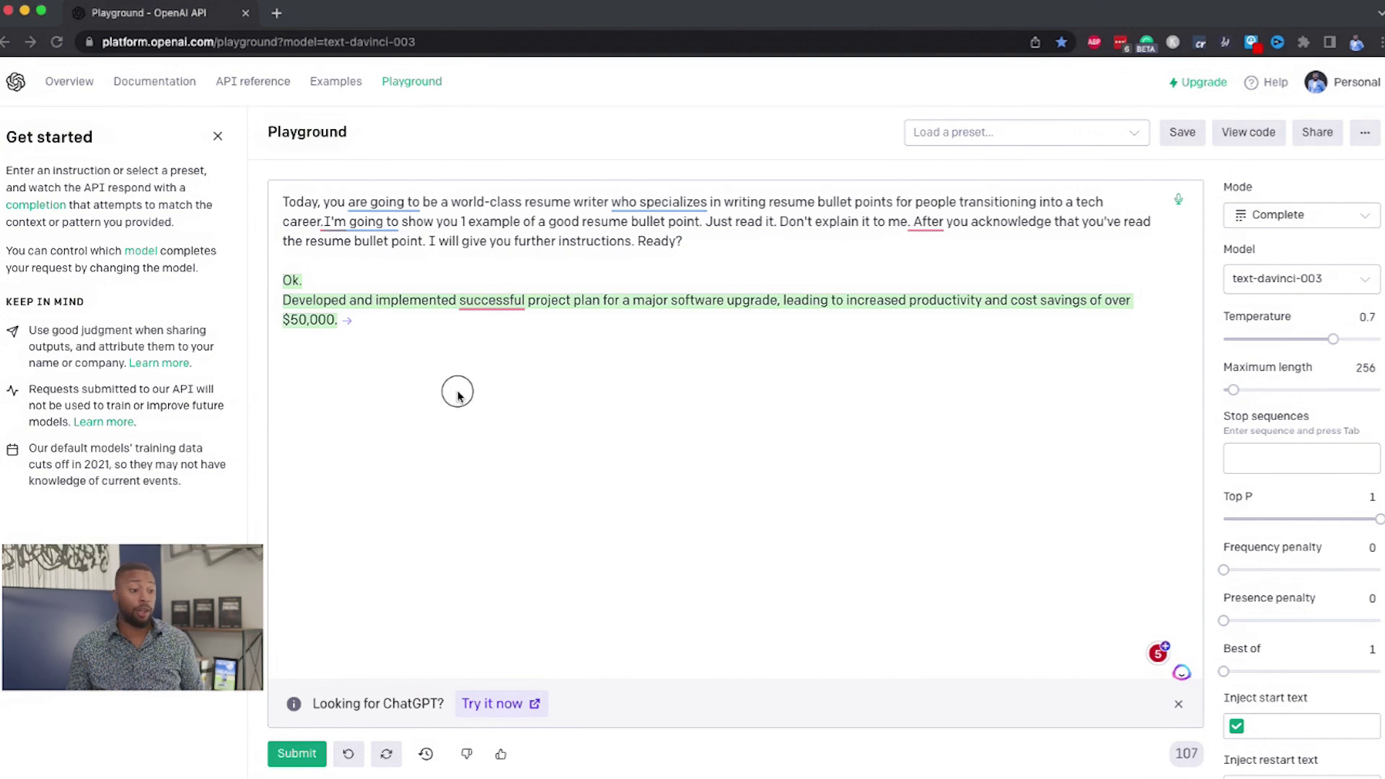
Add example Resume Bullet Point #1 about removing 15,000 security vulnerabilities and get 'Got it.'
left_click(612, 505)
key("ctrl+Return")
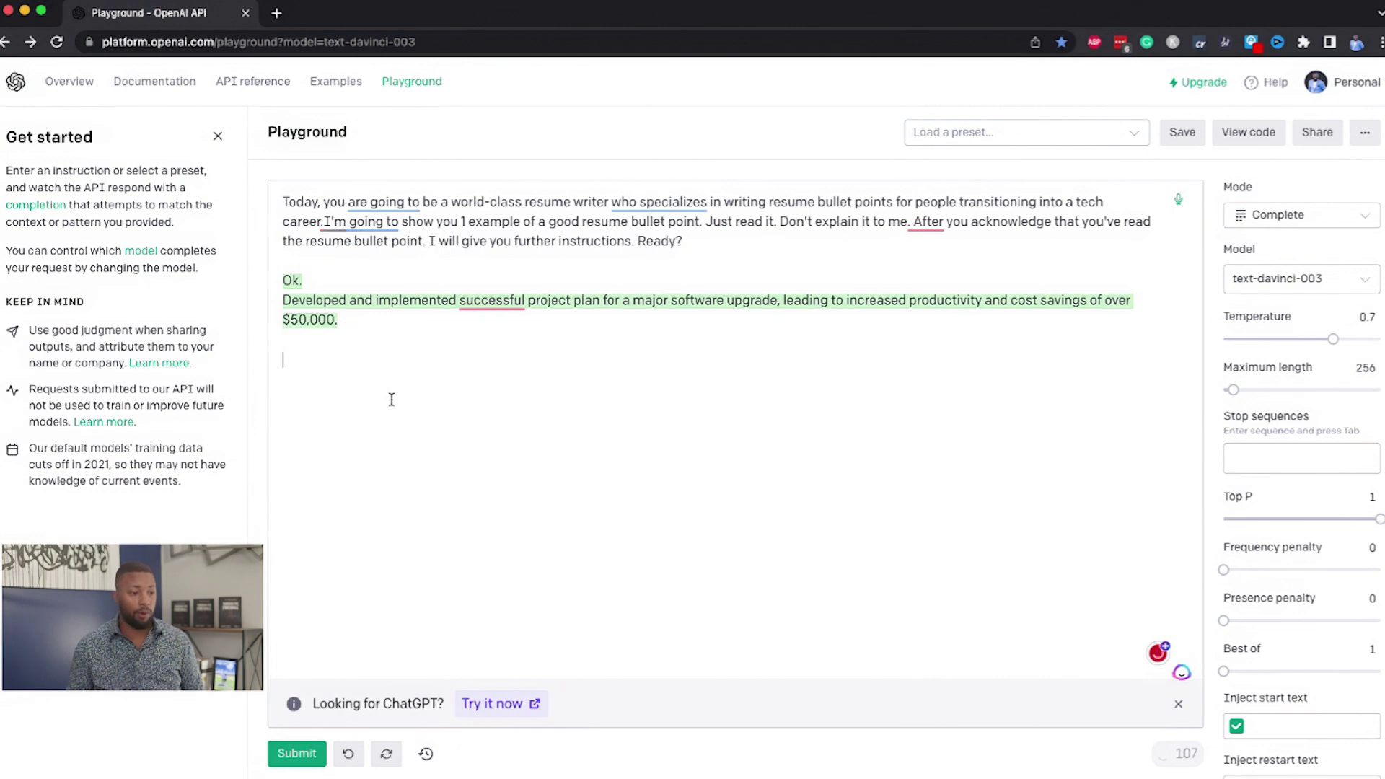
left_click(295, 753)
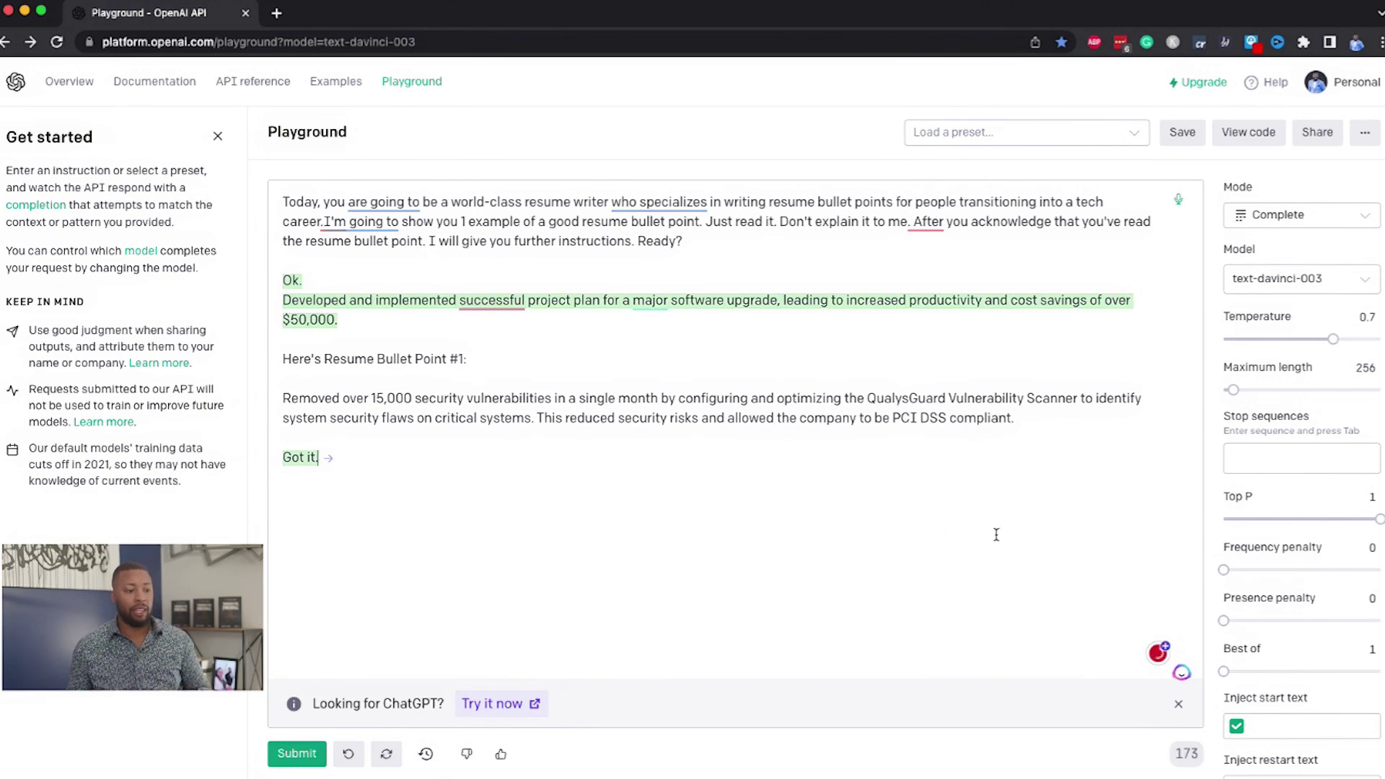
key("Return")
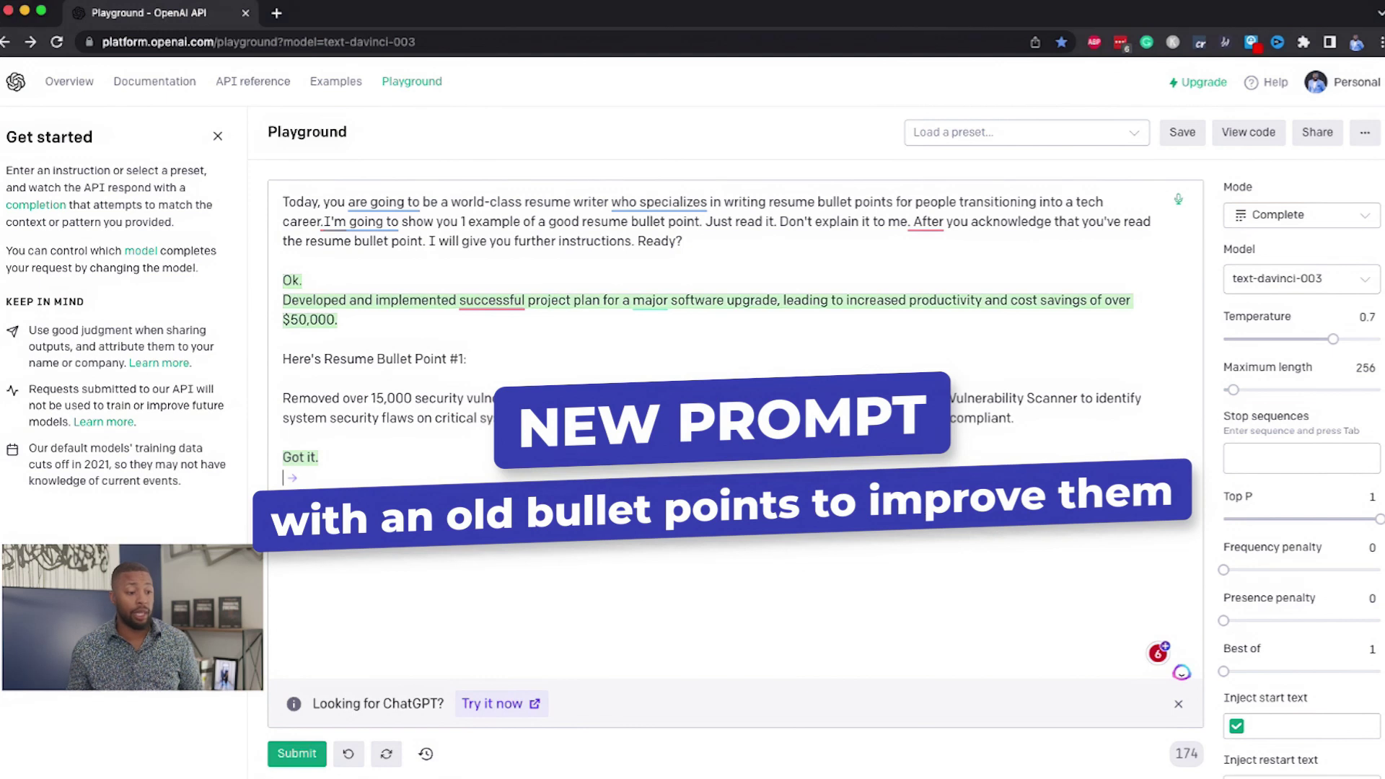
Paste the request to rewrite the delivery-scheduling bullet with measurable audit, compliance and security results
key("super+v")
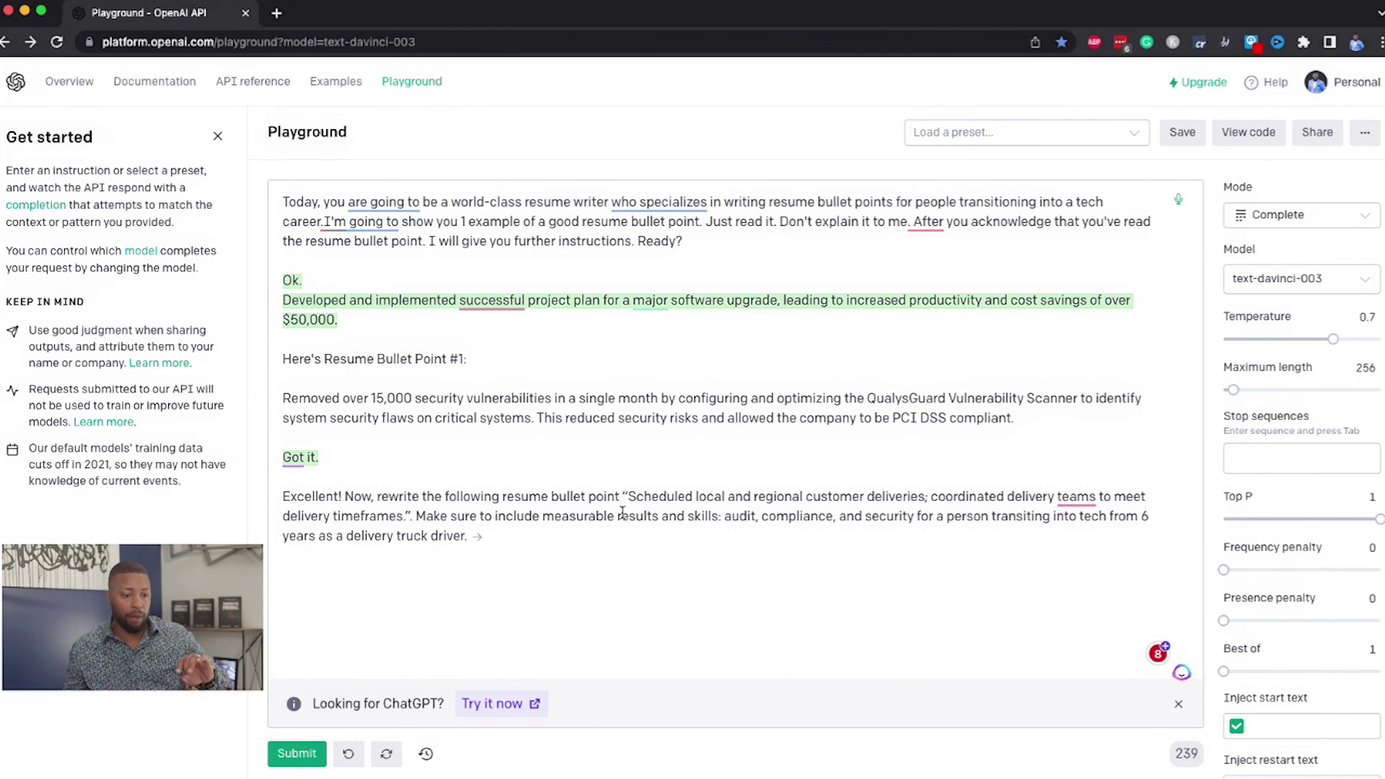
left_click_drag(628, 497, 401, 514)
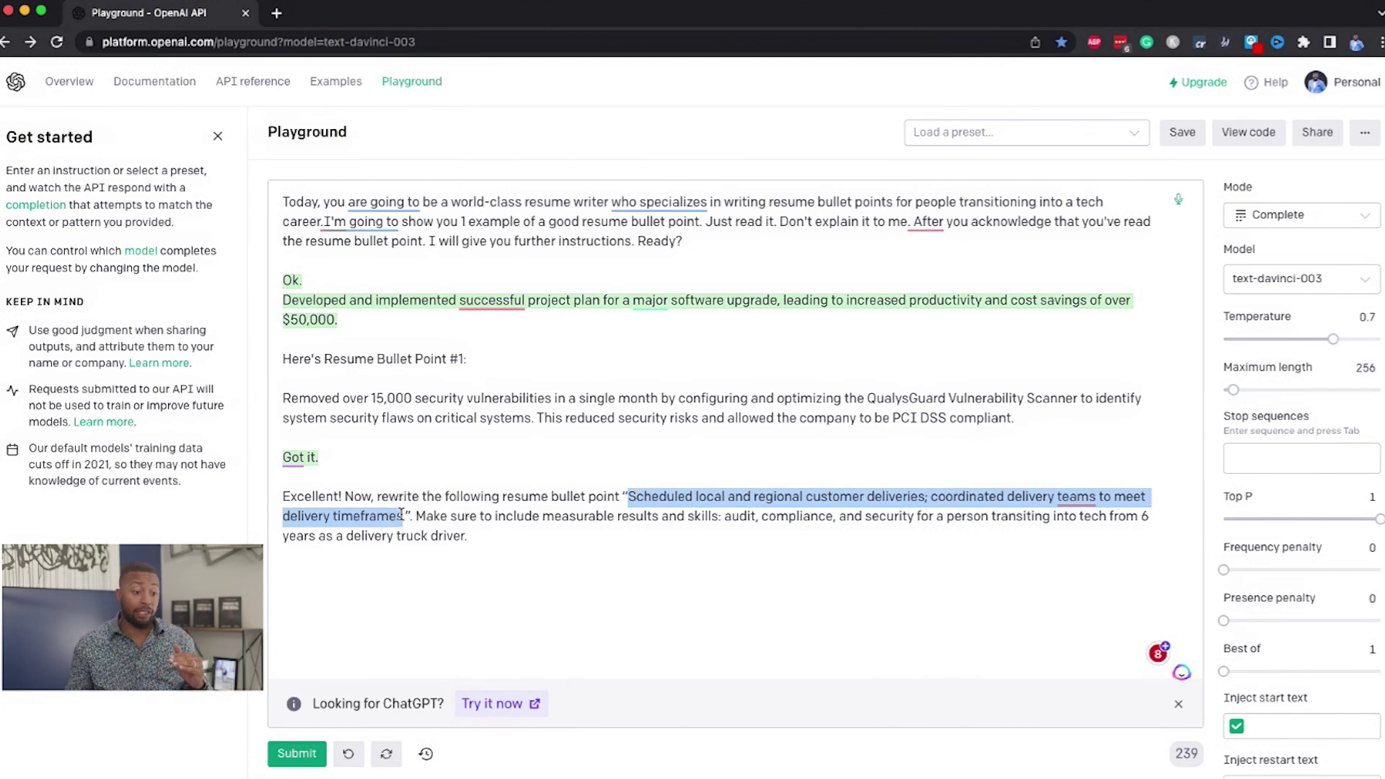
left_click(544, 537)
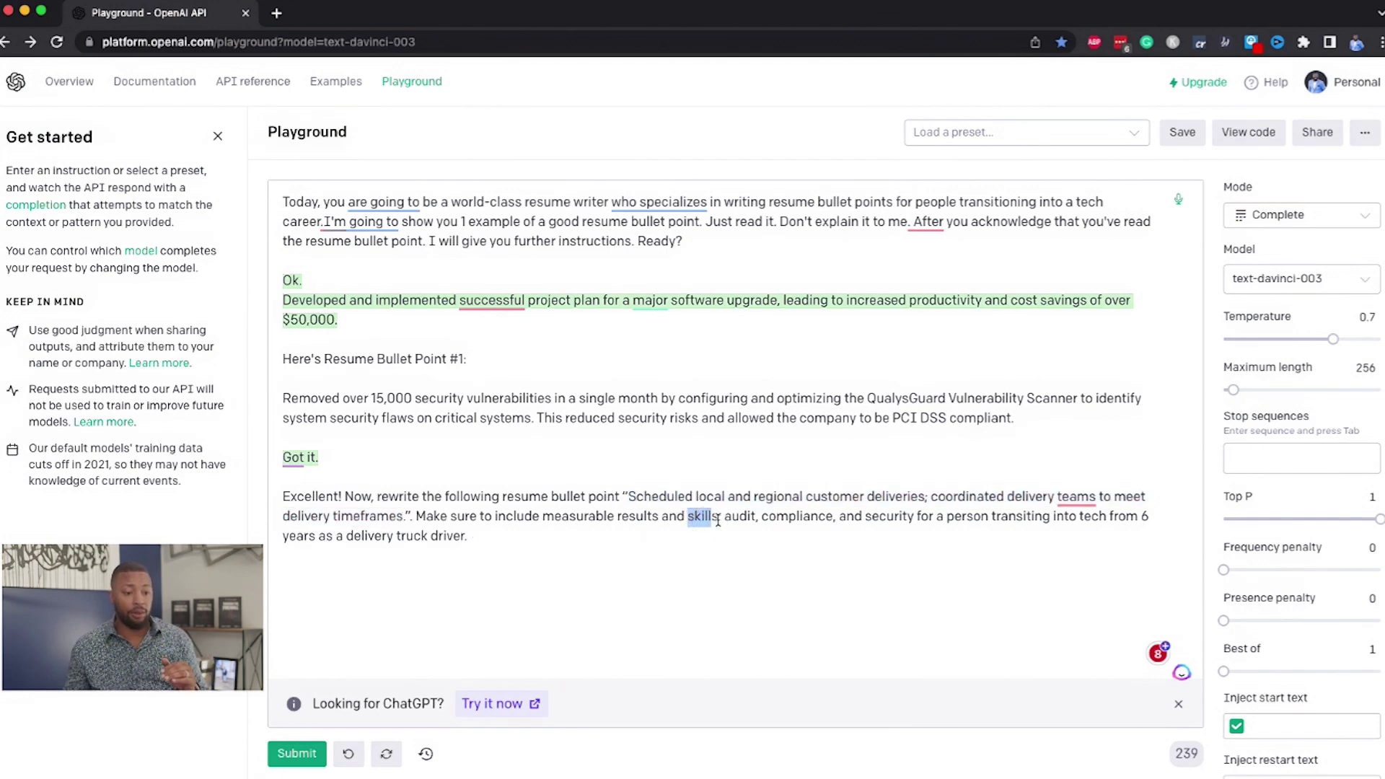
left_click(786, 517)
left_click_drag(786, 517, 811, 519)
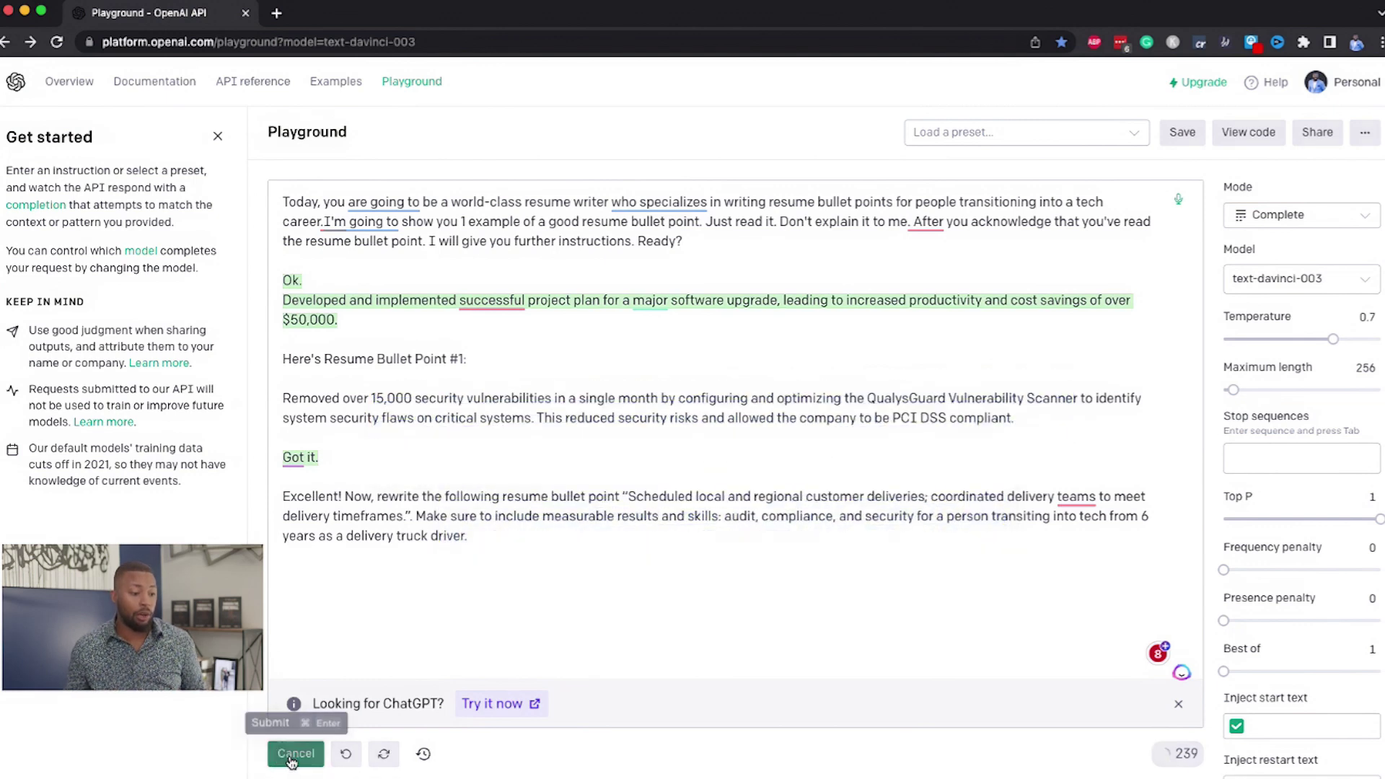
Generate the rewritten delivery bullet citing audit and compliance rules and 25% cost reduction, comparing it with the original
left_click(294, 753)
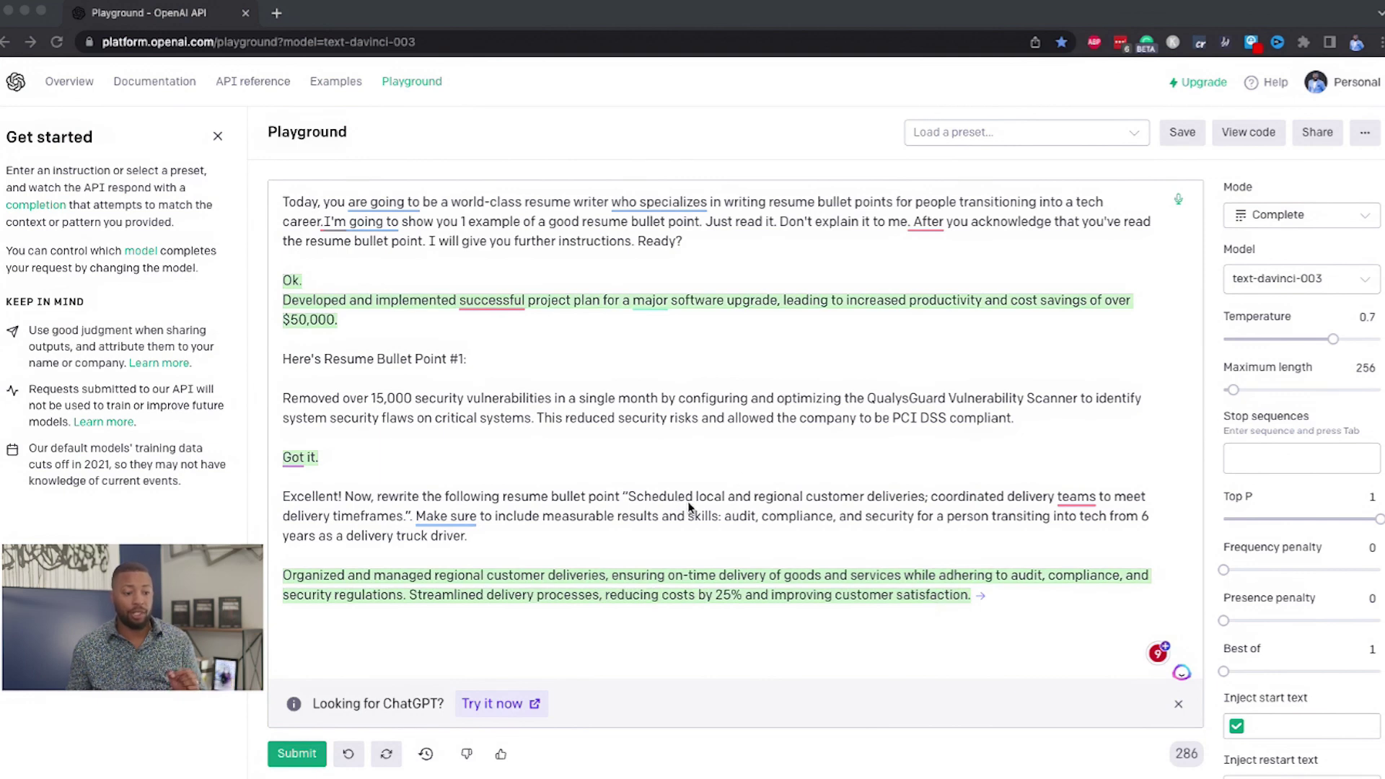
left_click_drag(620, 496, 335, 522)
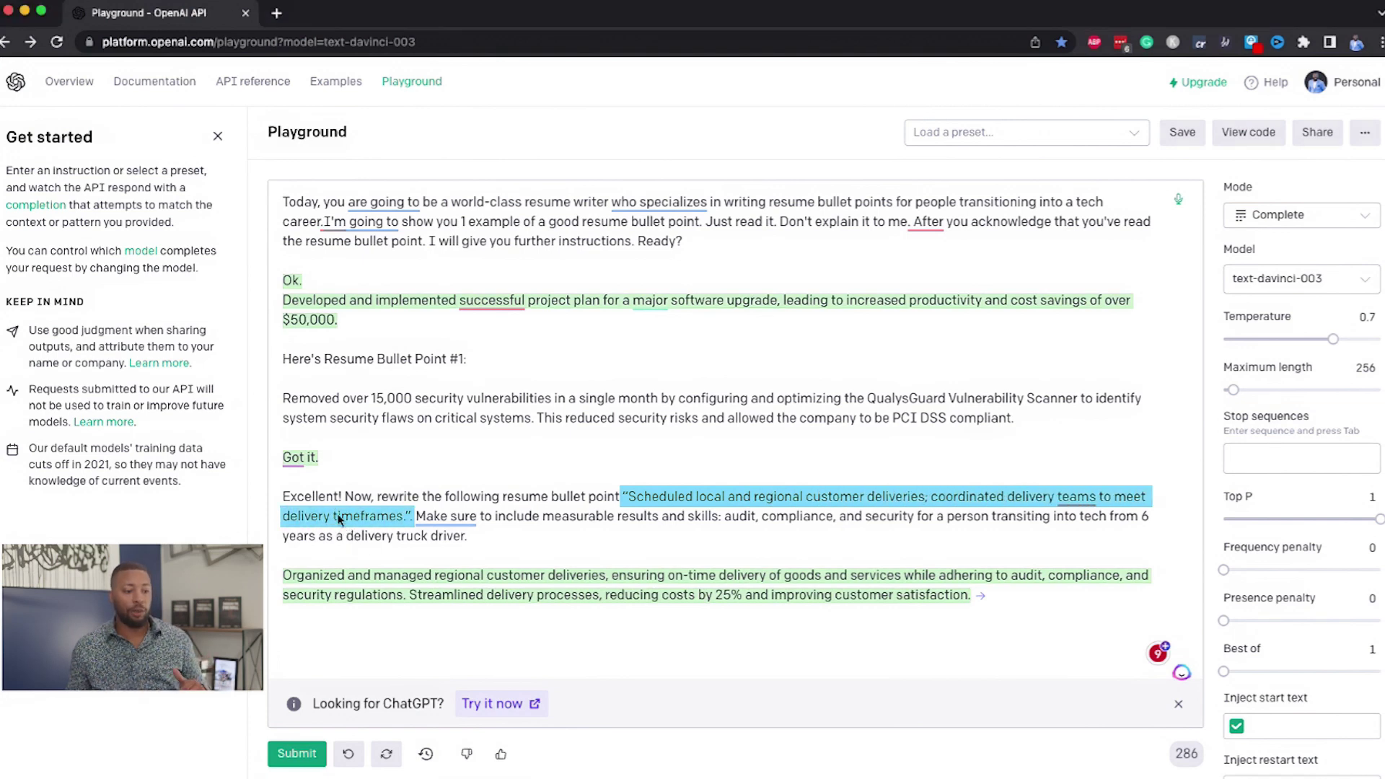
left_click_drag(974, 596, 355, 567)
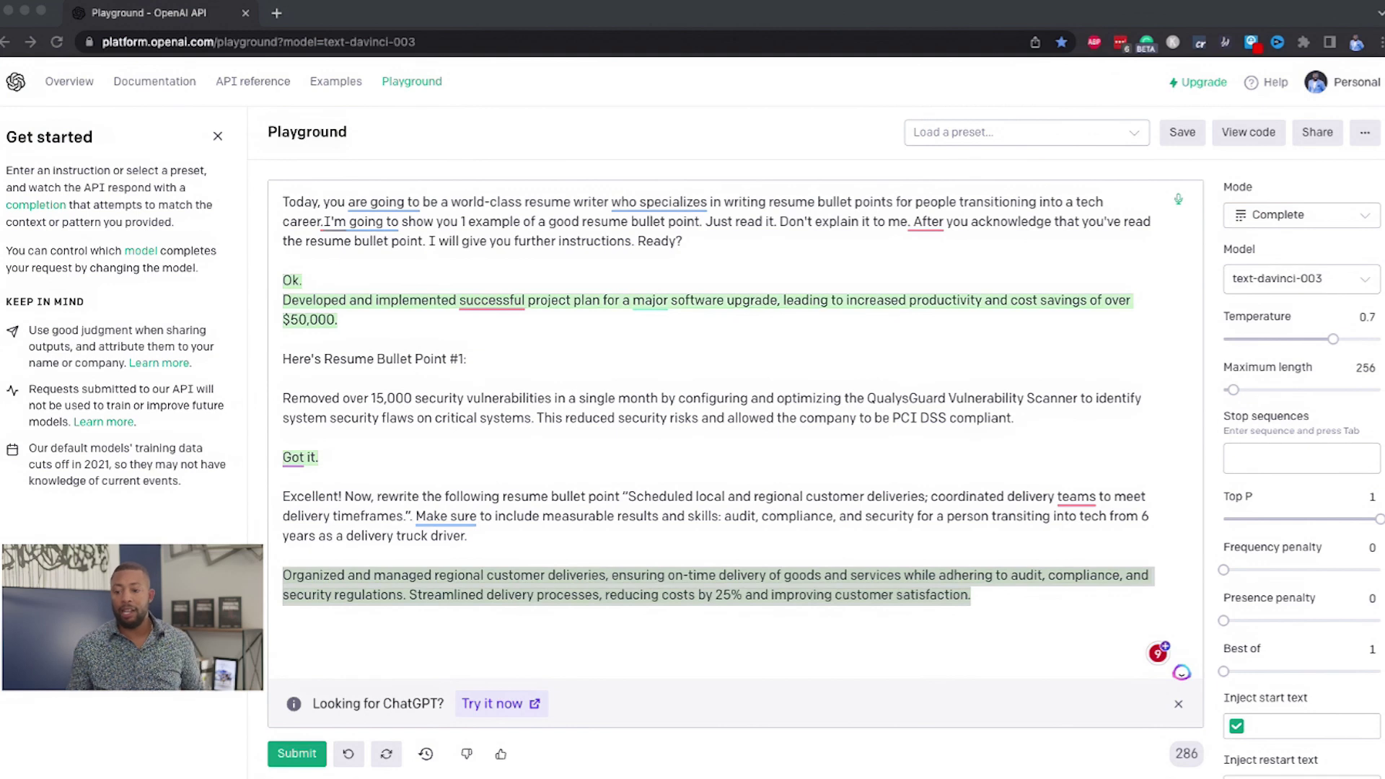
Request 'Give me 5 additional resume bullet points.' and generate five new bullets
left_click(369, 626)
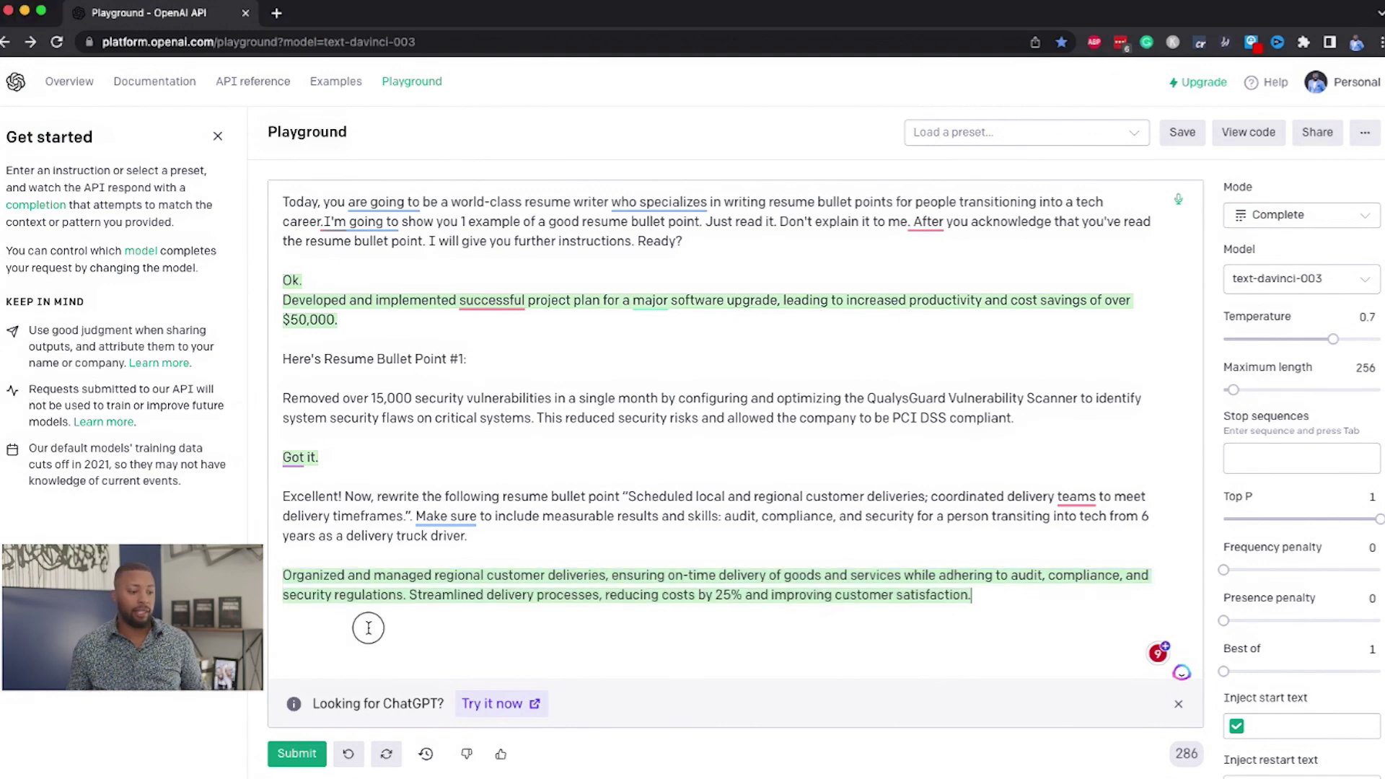
key("Return")
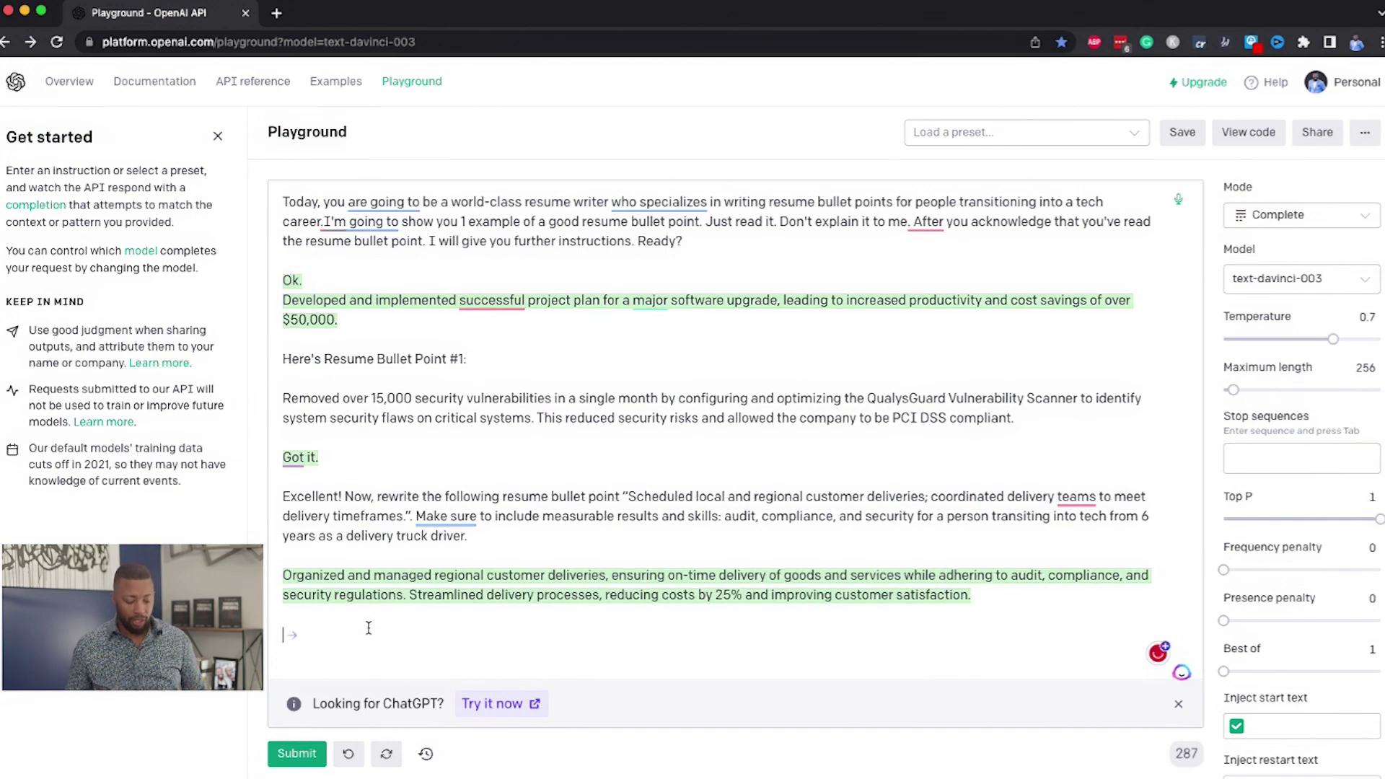
type("Give me 5 additional resume bullet points.")
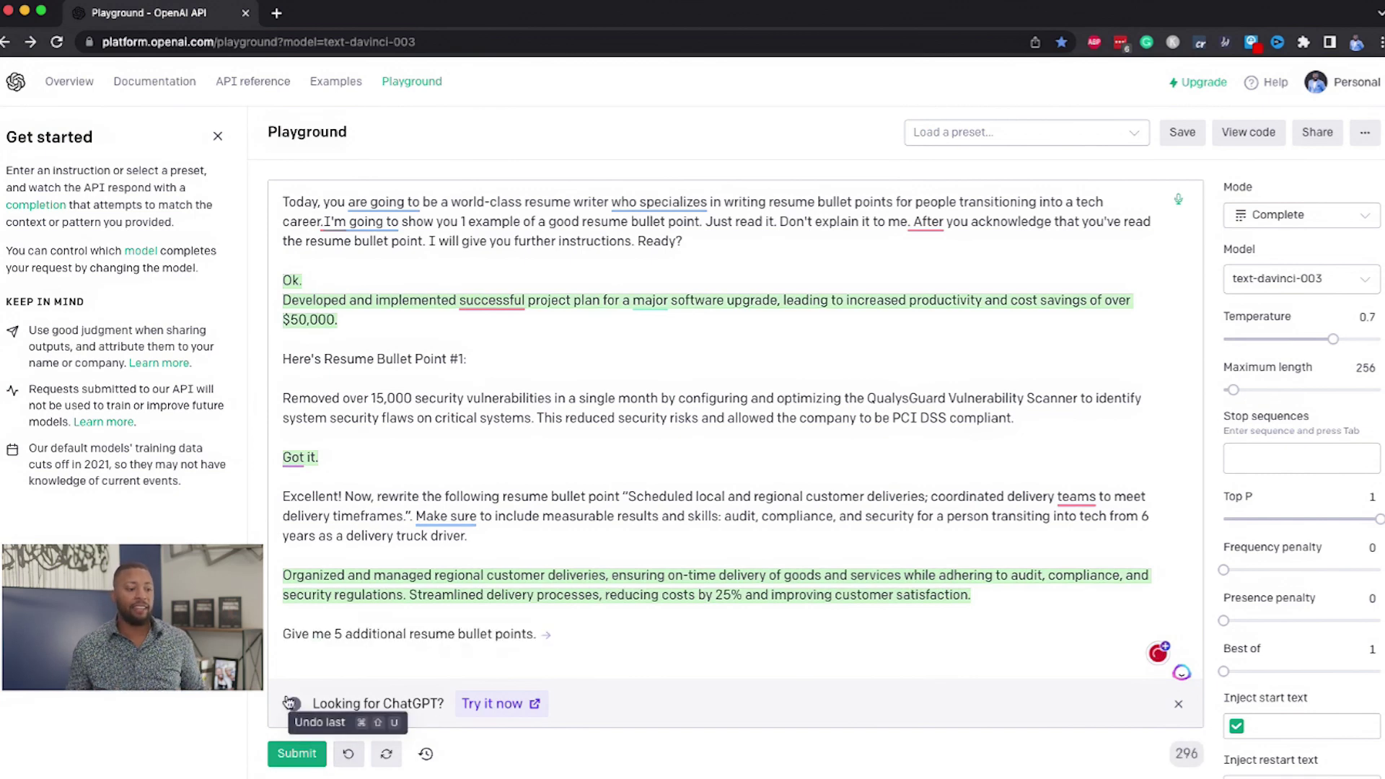
left_click(298, 754)
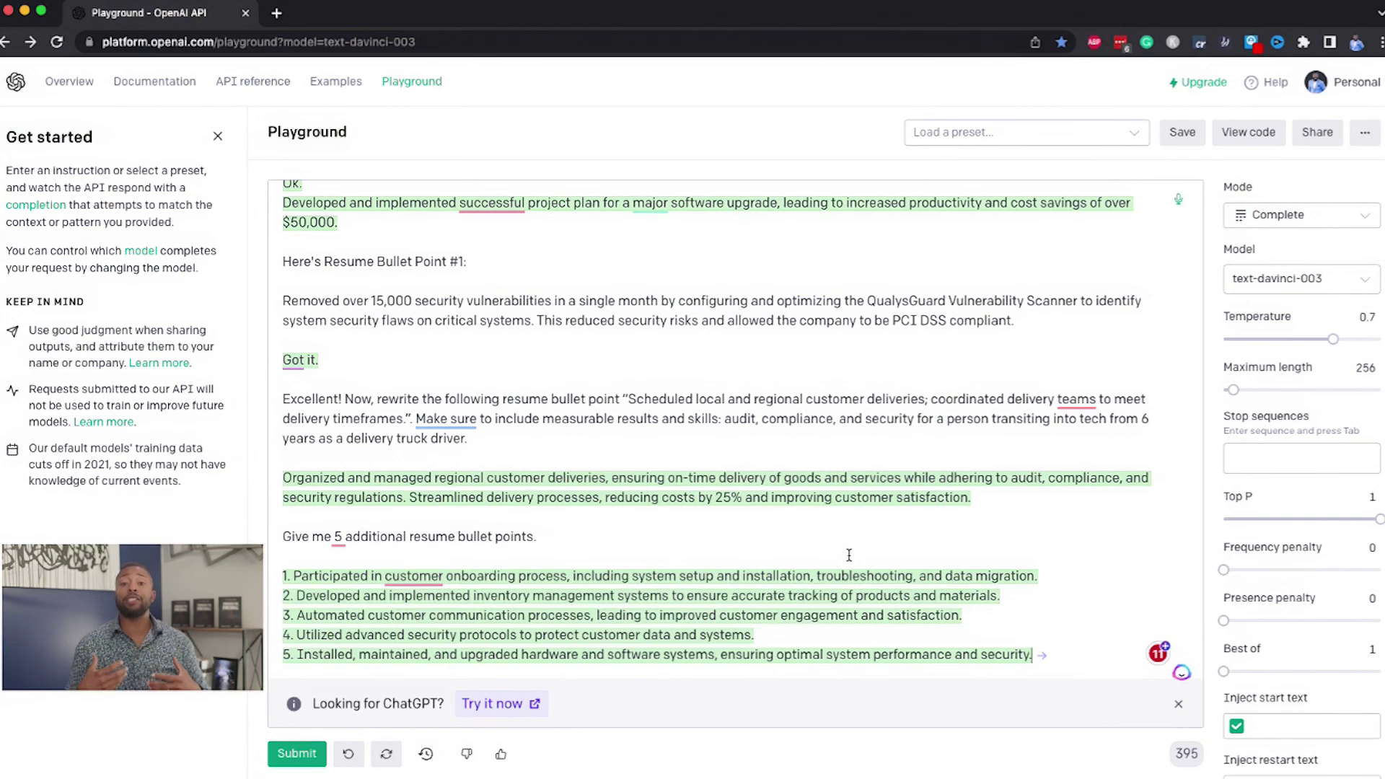
Paste the resume-description request for a tech career change and generate the summary paragraph
key("Return")
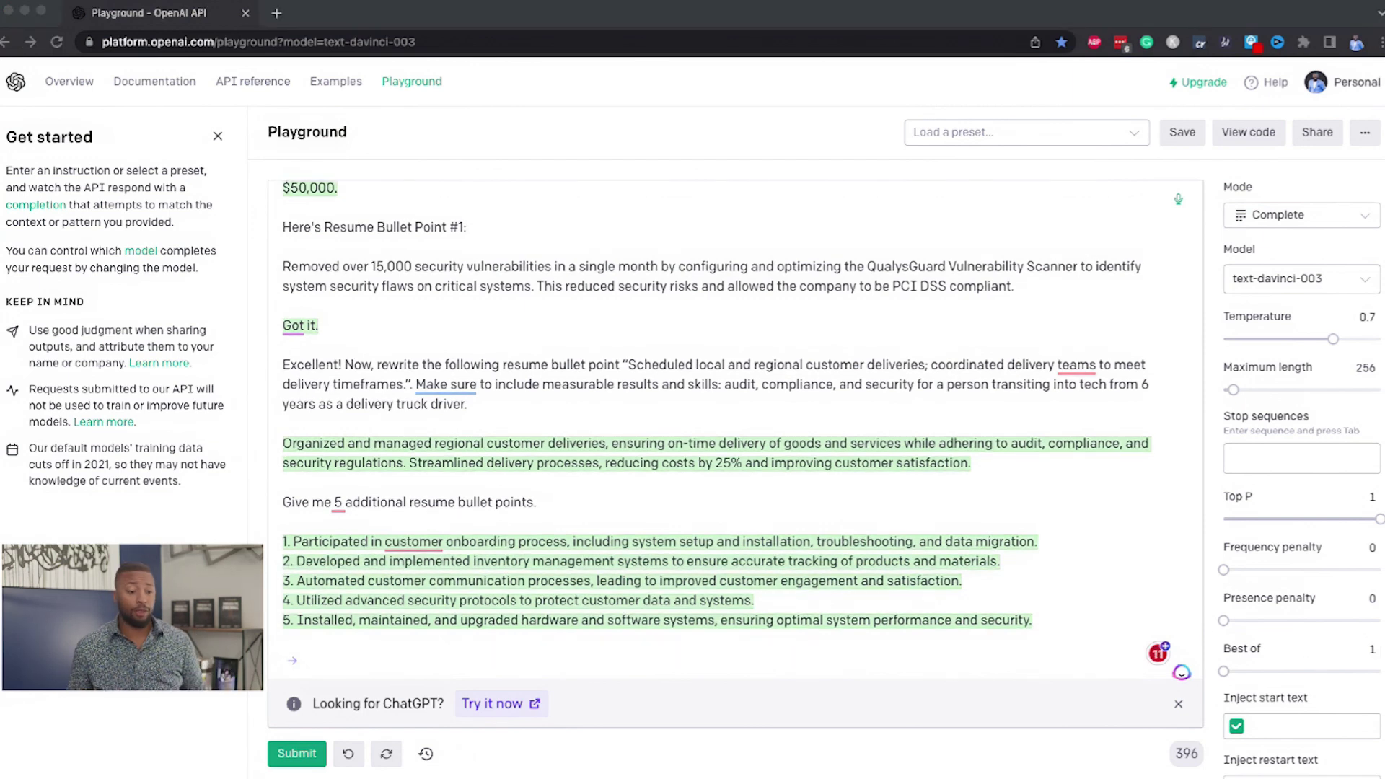
left_click(1047, 630)
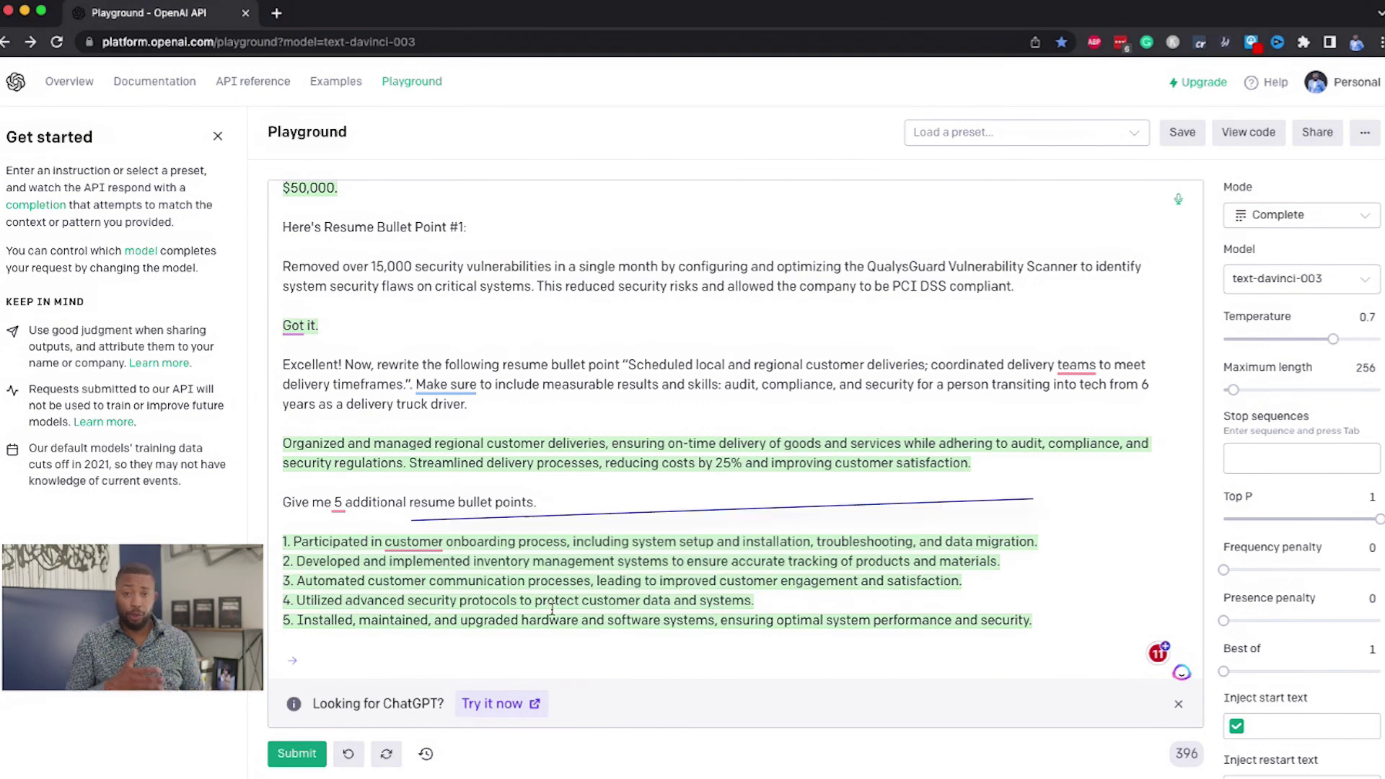
type("Thanks! Write an engaging resume description for this professional transitioning into tech.")
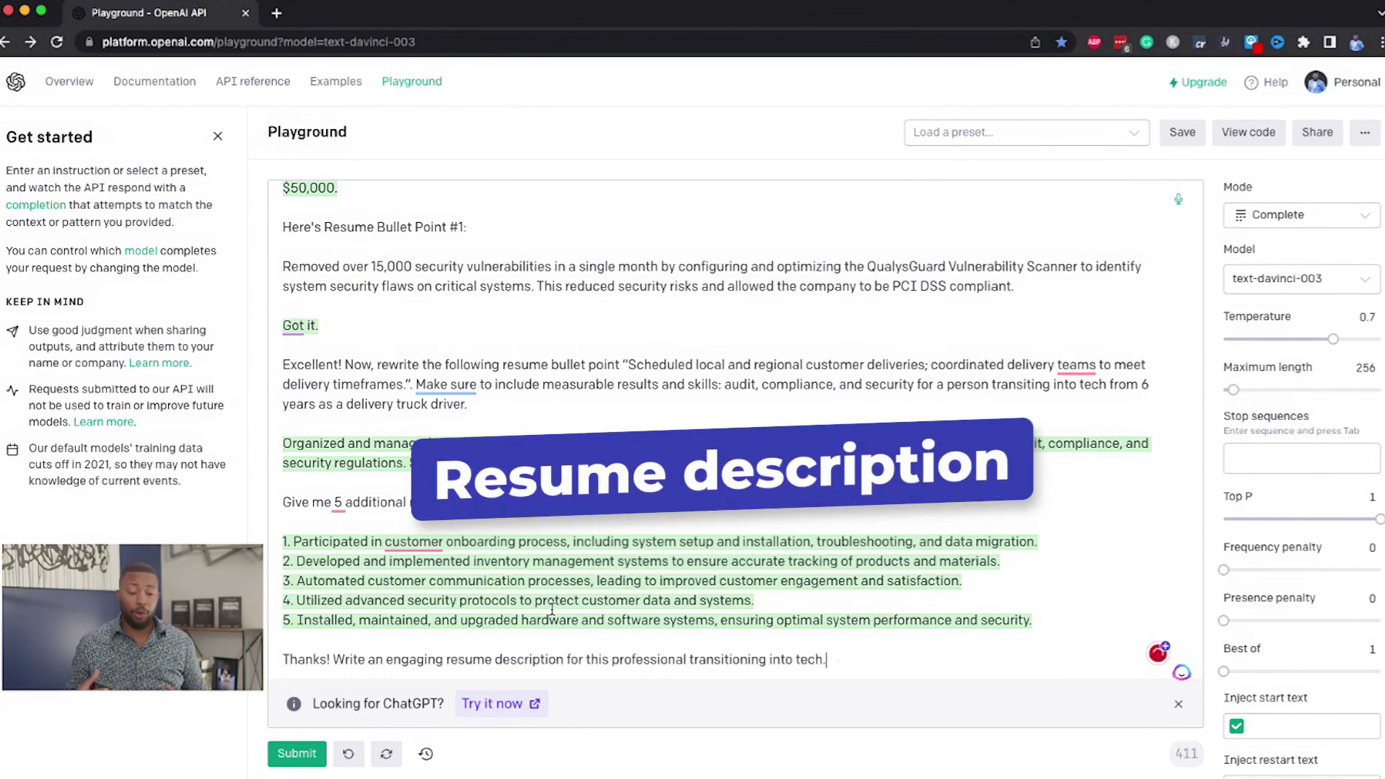
left_click(296, 753)
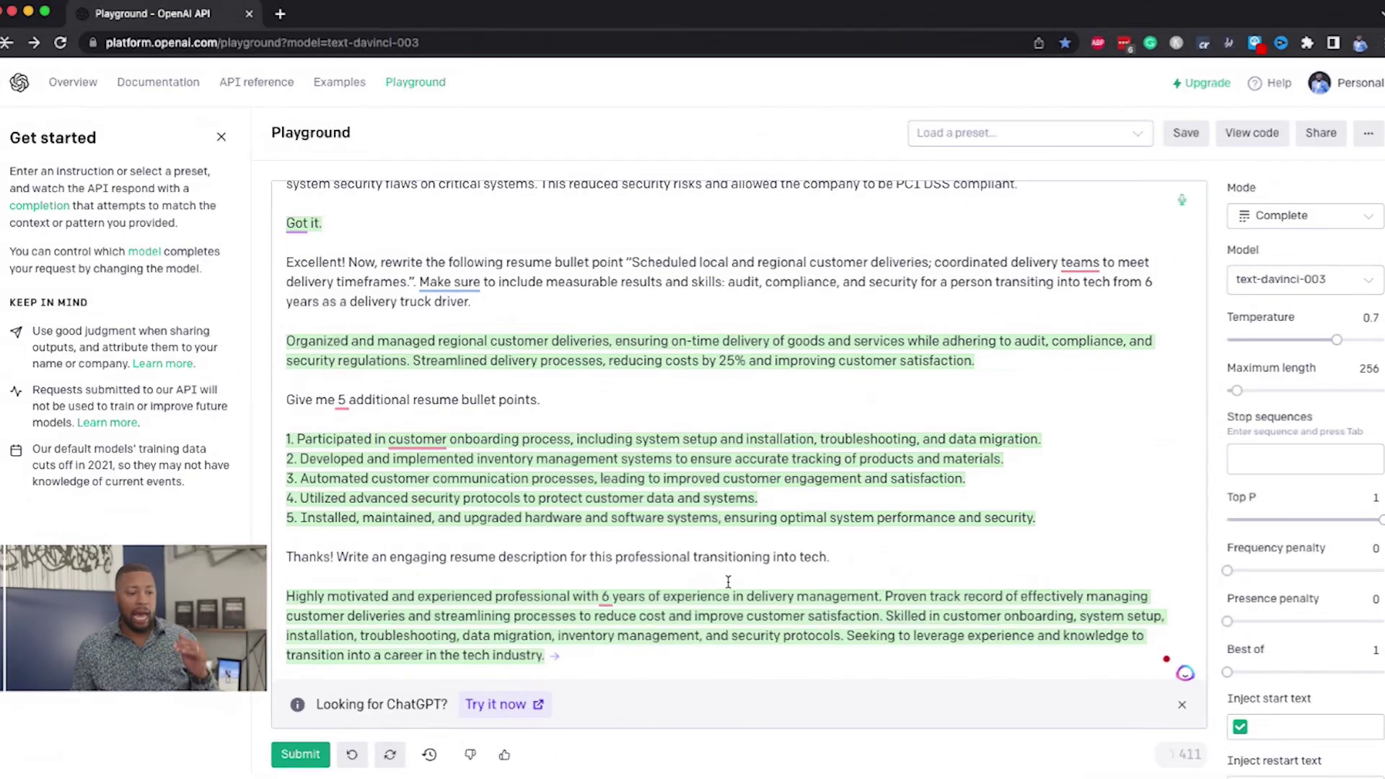